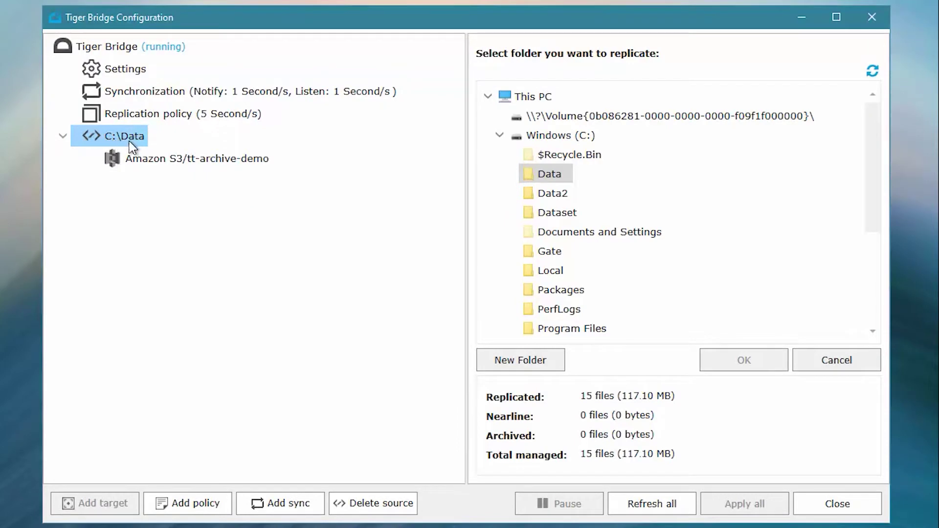
Step: Examine the Amazon S3/tt-archive-demo target's settings, including the available archive retrieval options
left_click(153, 163)
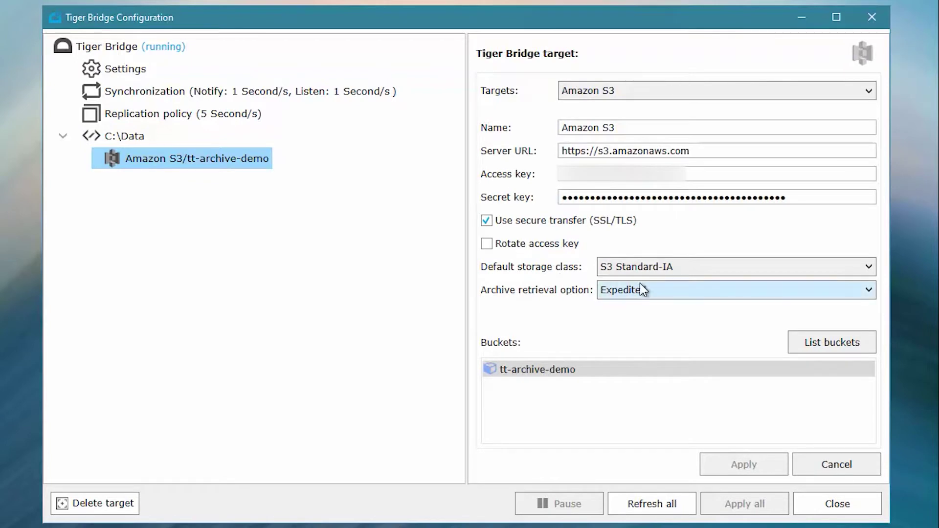
left_click(687, 290)
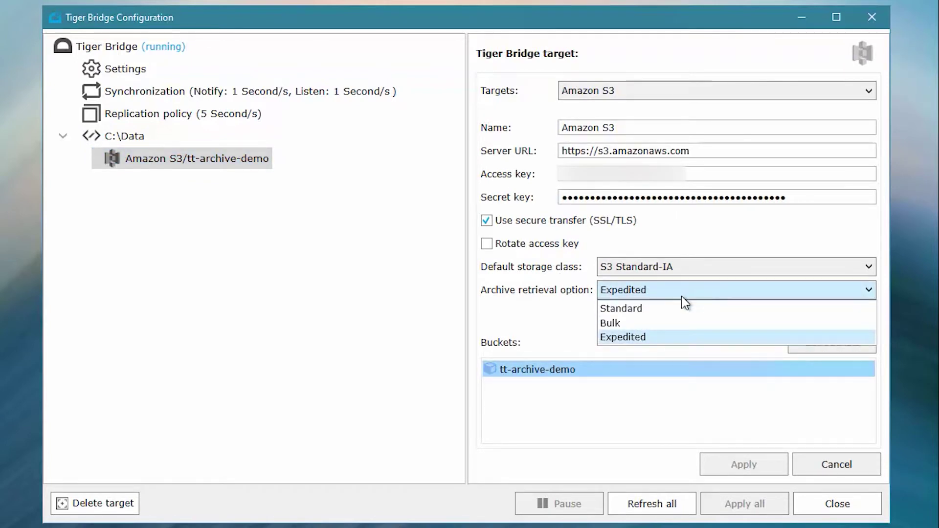
left_click(688, 292)
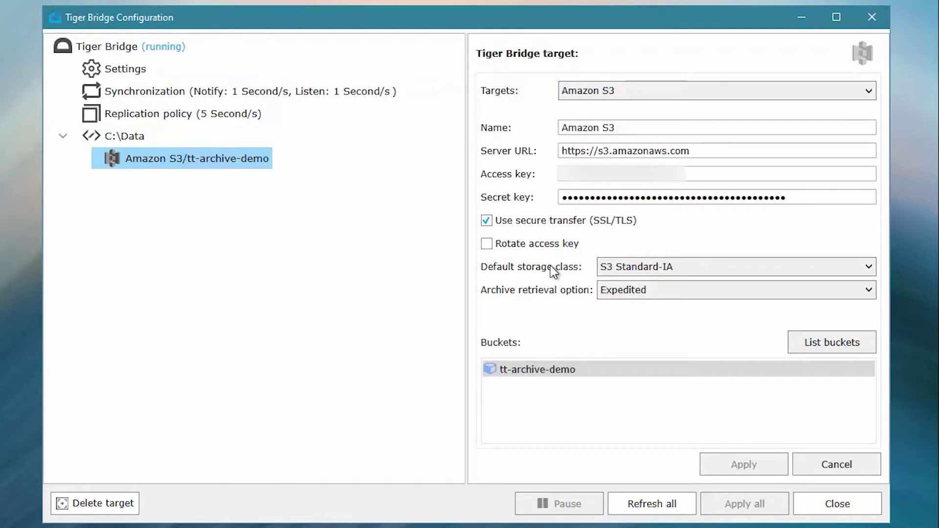
left_click(688, 290)
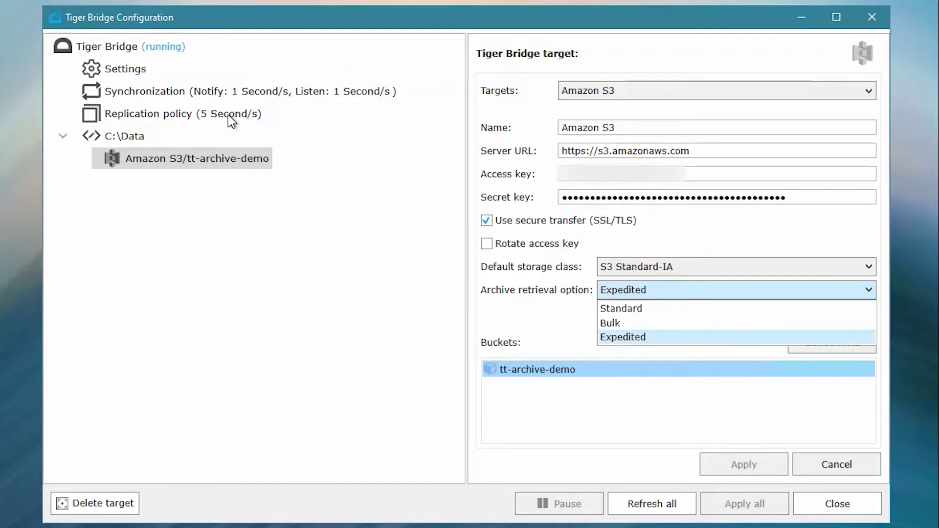
left_click(156, 52)
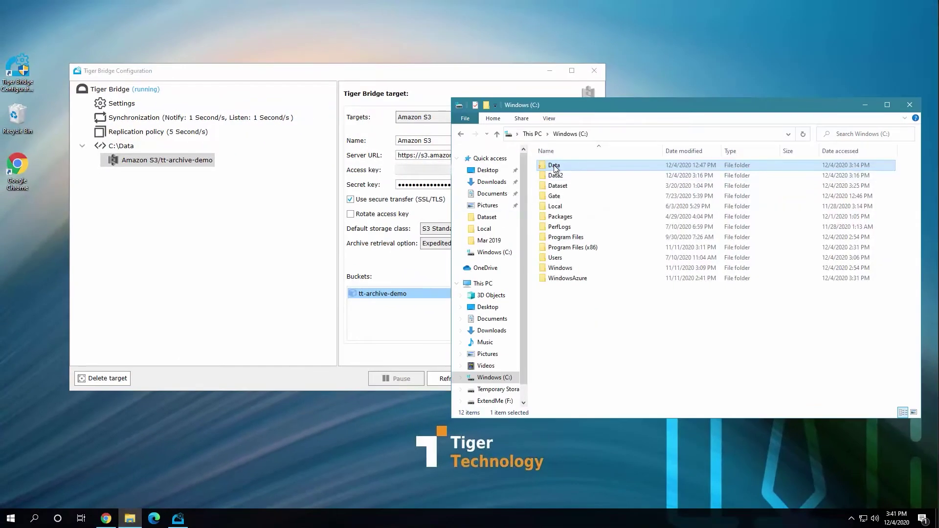
Step: Open the Data folder on drive C in File Explorer and move its window clear of the configuration window
double_click(556, 168)
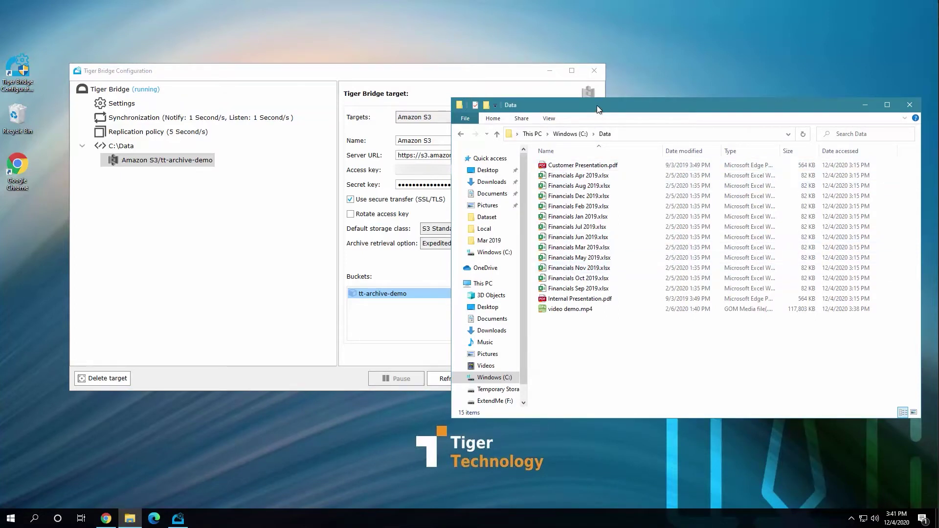
left_click_drag(596, 105, 691, 107)
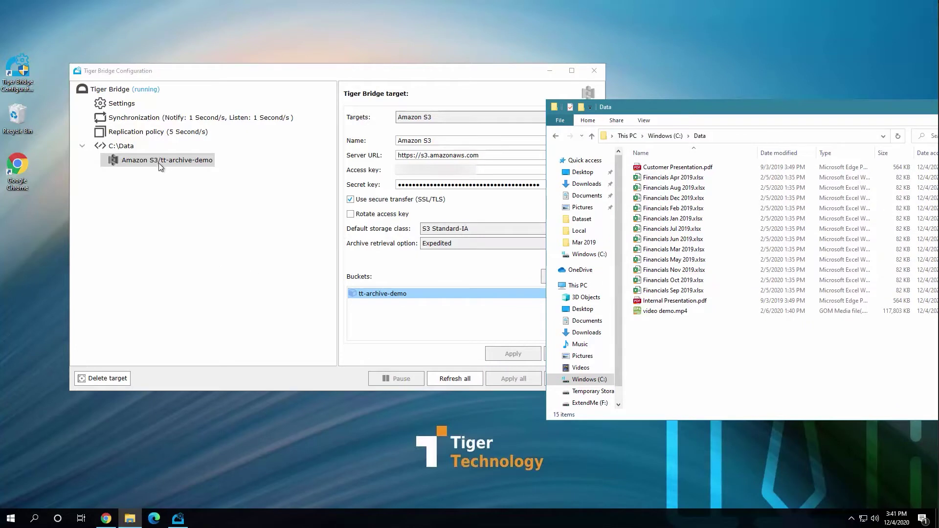
Step: Add an Archive policy to the C:\Data source for files not accessed for more than 50 days and apply it
left_click(122, 147)
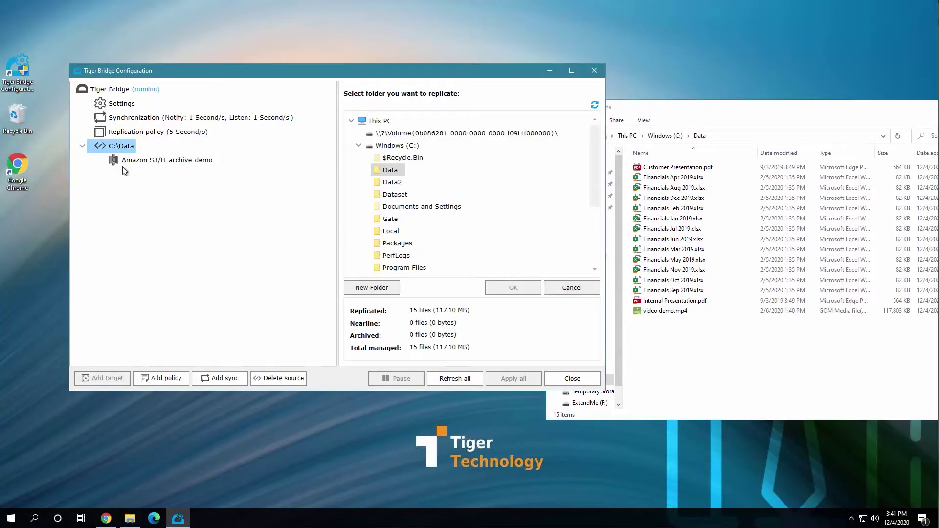
left_click(156, 380)
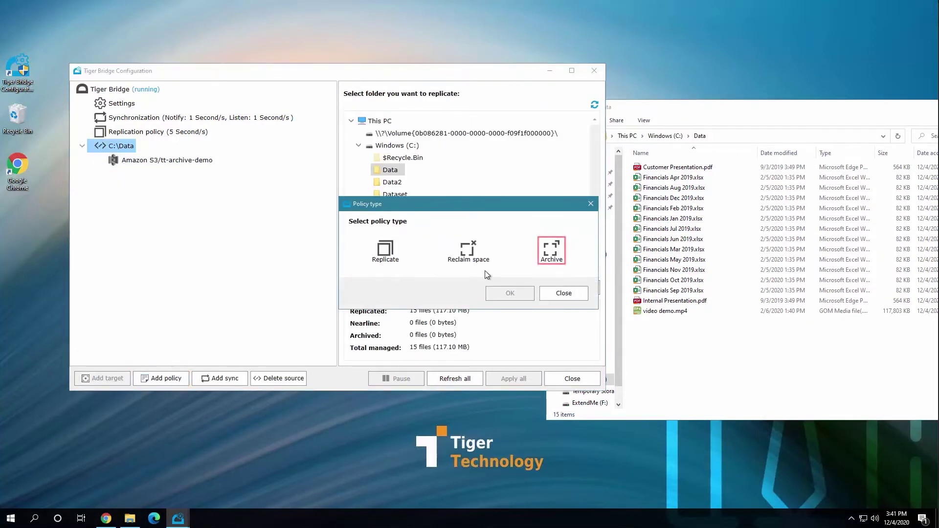
left_click(550, 250)
left_click(521, 292)
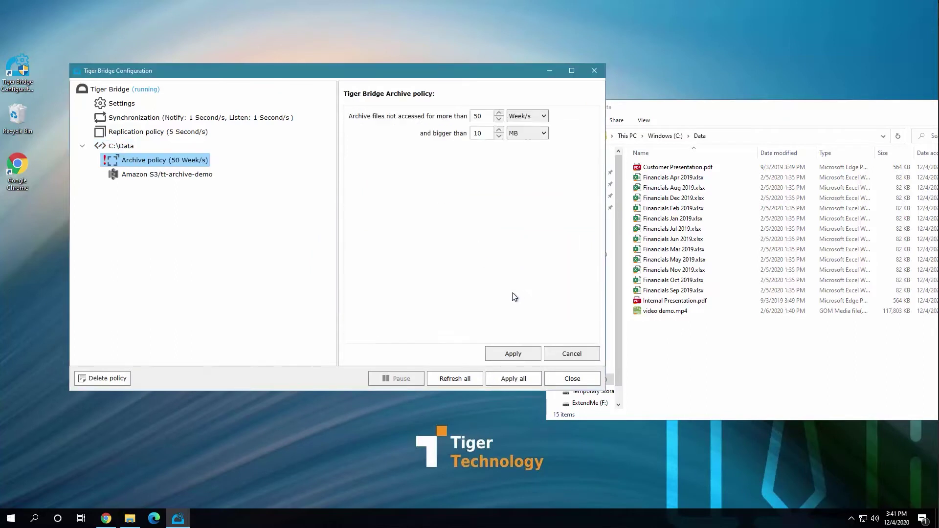
left_click(521, 117)
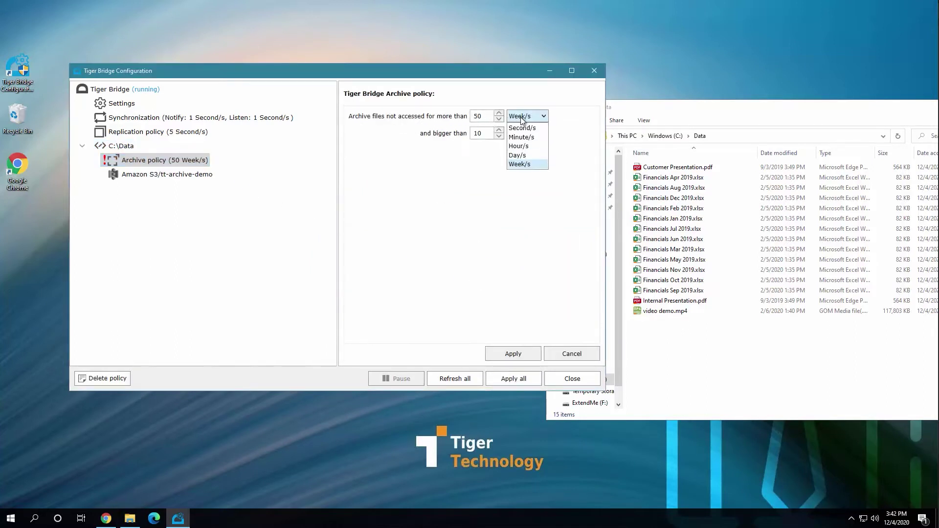
left_click(522, 155)
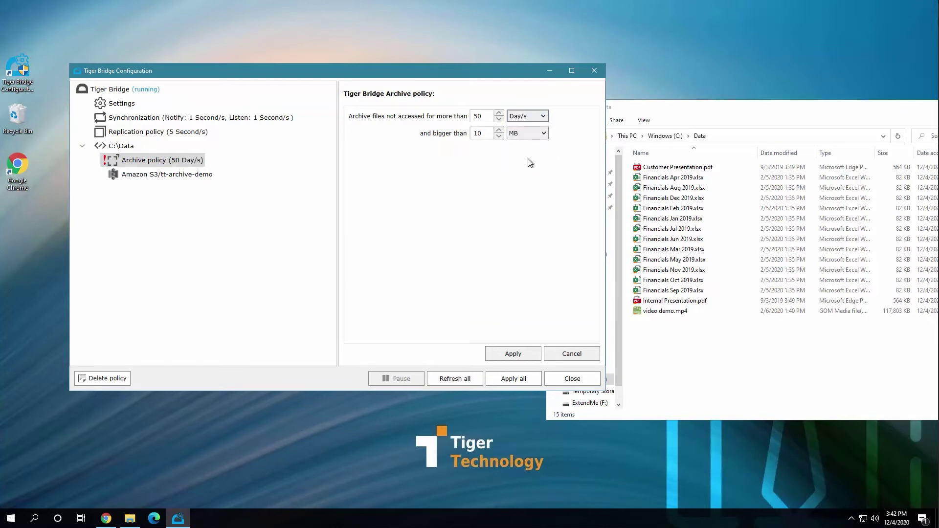
left_click(501, 353)
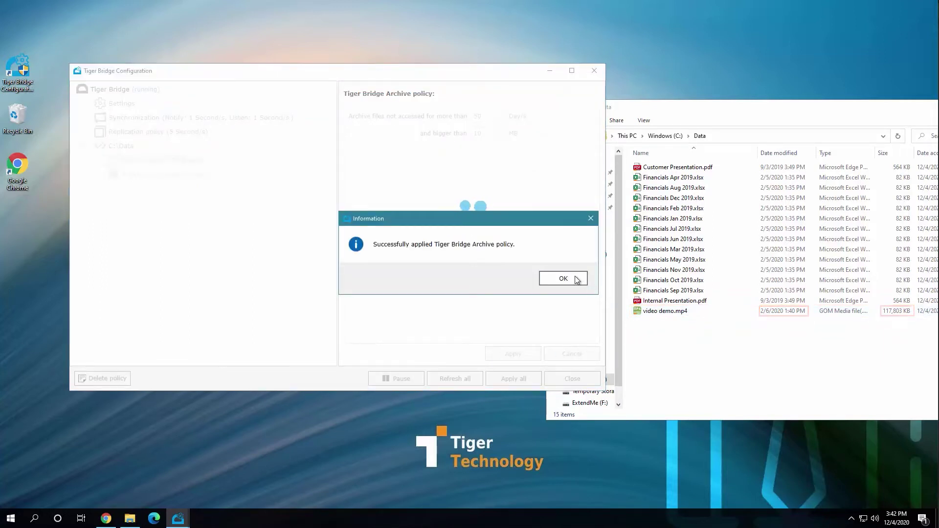
left_click(563, 278)
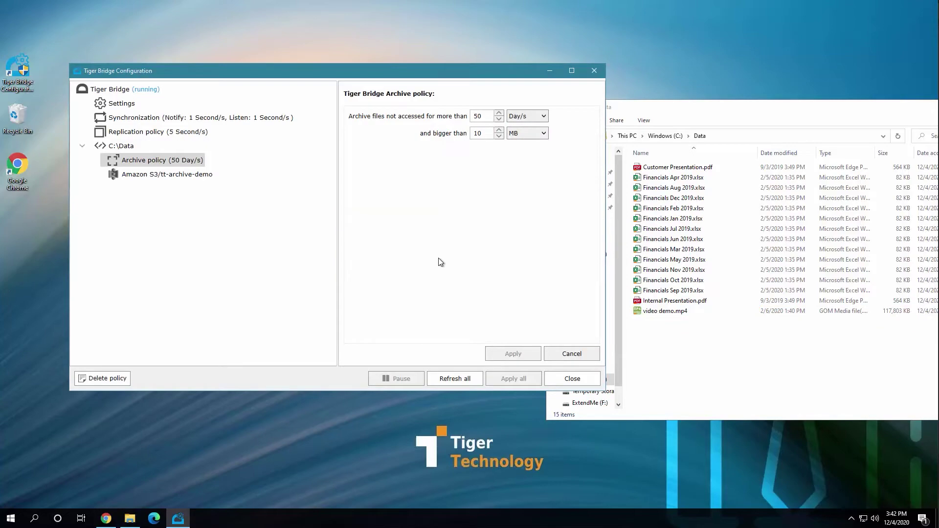
Step: Examine the Bridge statistics in the Data folder's properties in File Explorer, and reopen the folder
left_click(662, 137)
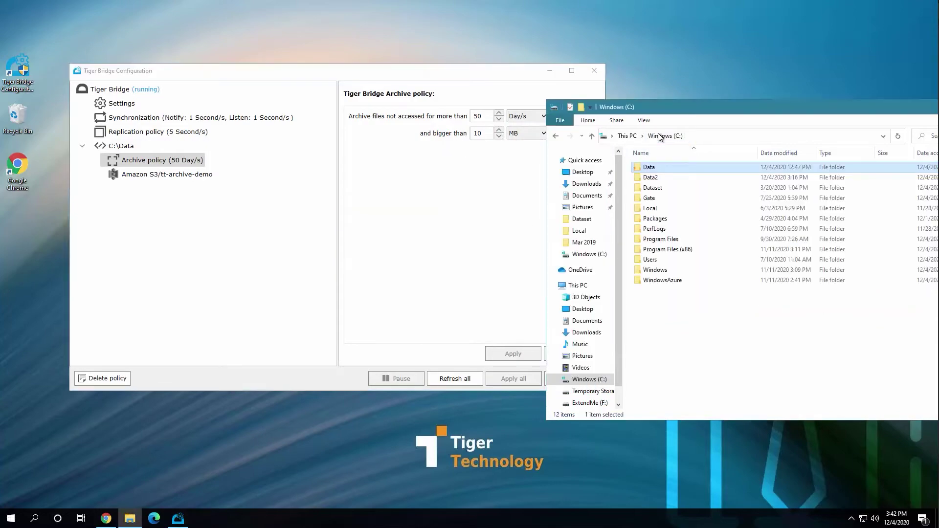
right_click(650, 171)
left_click(699, 405)
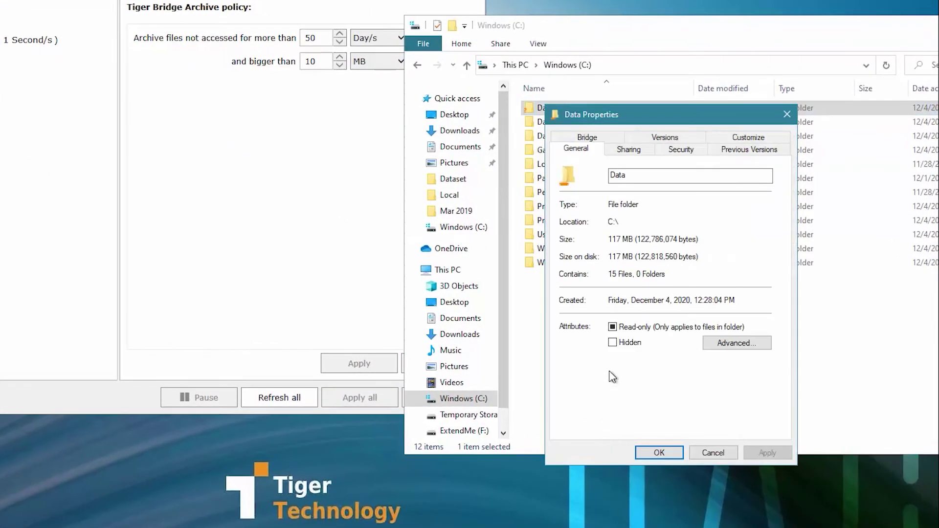
left_click(570, 138)
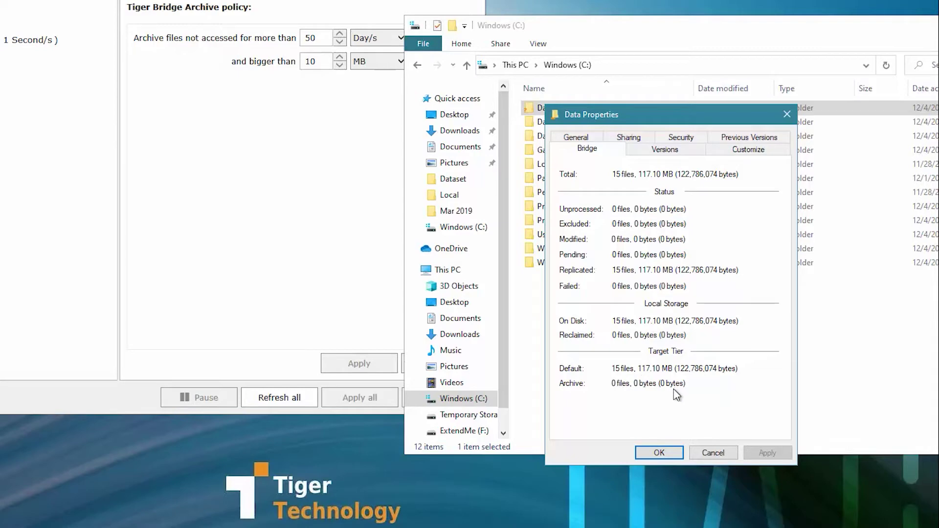
left_click(713, 453)
double_click(562, 104)
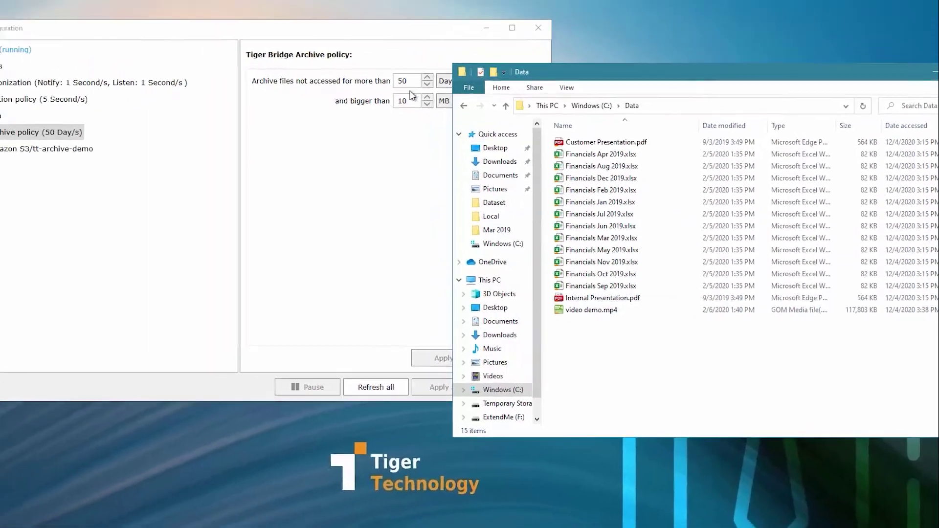
Step: Set the C:\Data archive policy to archive files not accessed for more than 5 minutes
left_click(337, 46)
key("BackSpace")
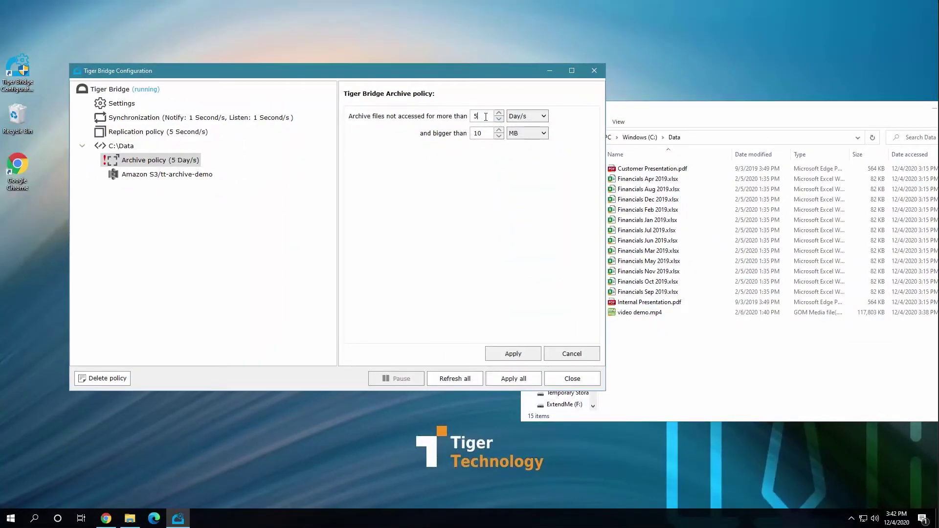
left_click(527, 116)
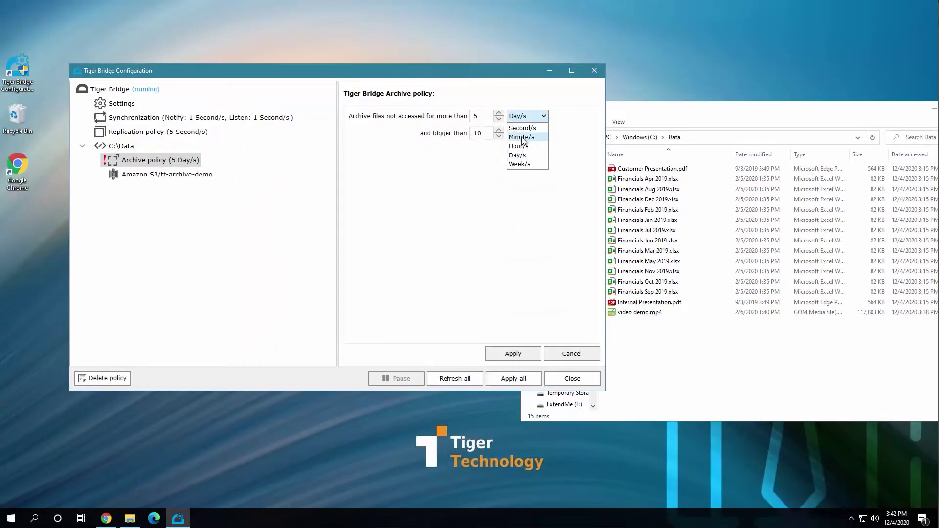
left_click(521, 137)
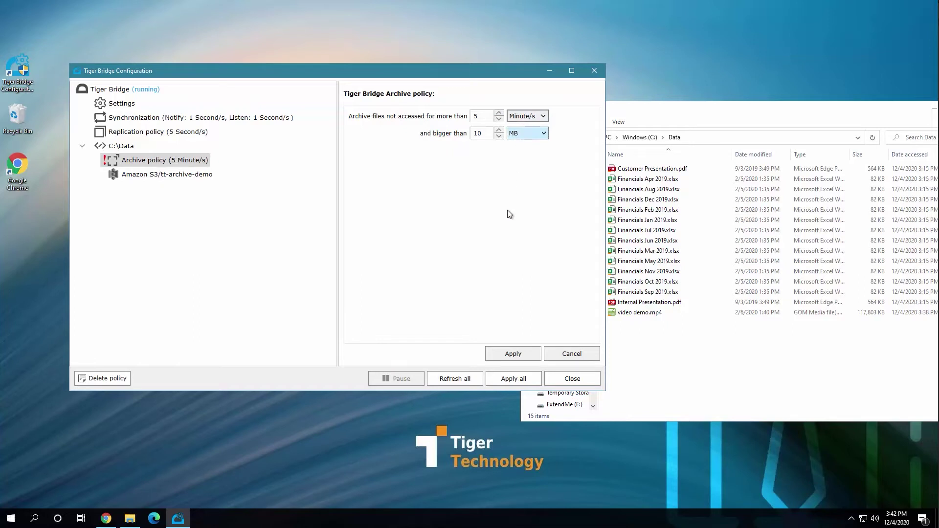
Step: Refresh the whole Tiger Bridge configuration and check the replicated and archived file statistics of the C:\Data source
left_click(454, 379)
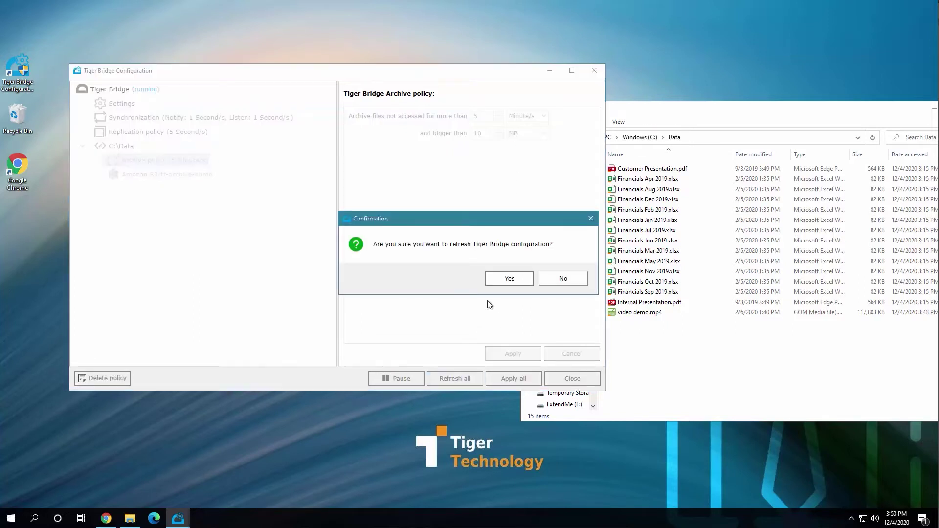
left_click(496, 278)
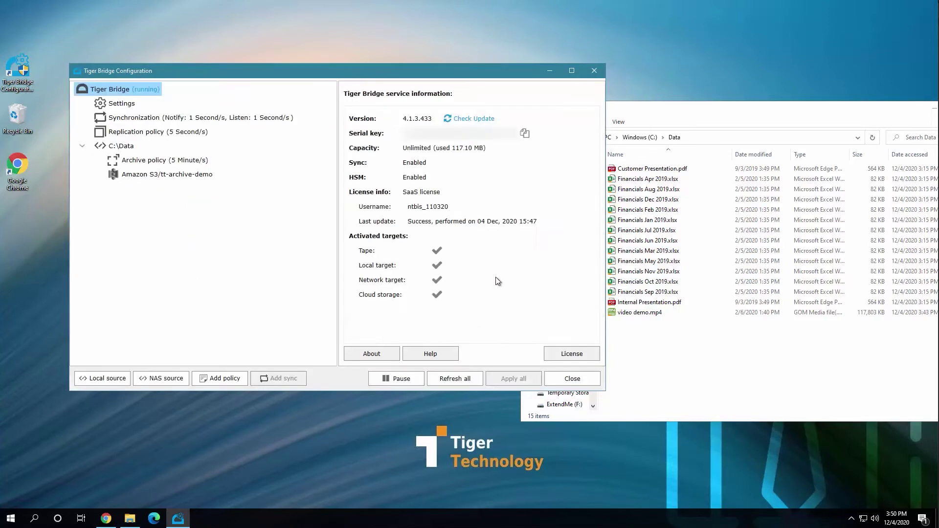
left_click(147, 146)
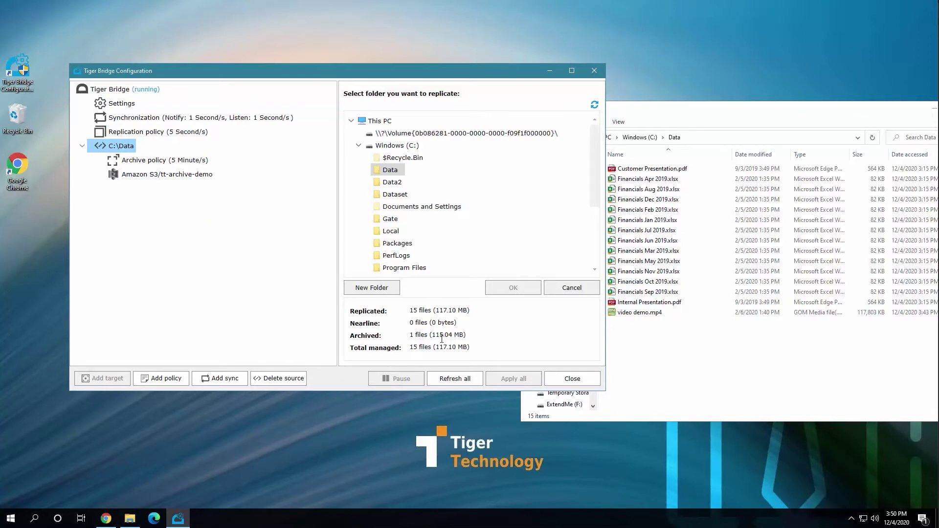
Step: Switch to the S3 console in Chrome and examine the objects in the tt-archive-demo bucket
left_click(105, 518)
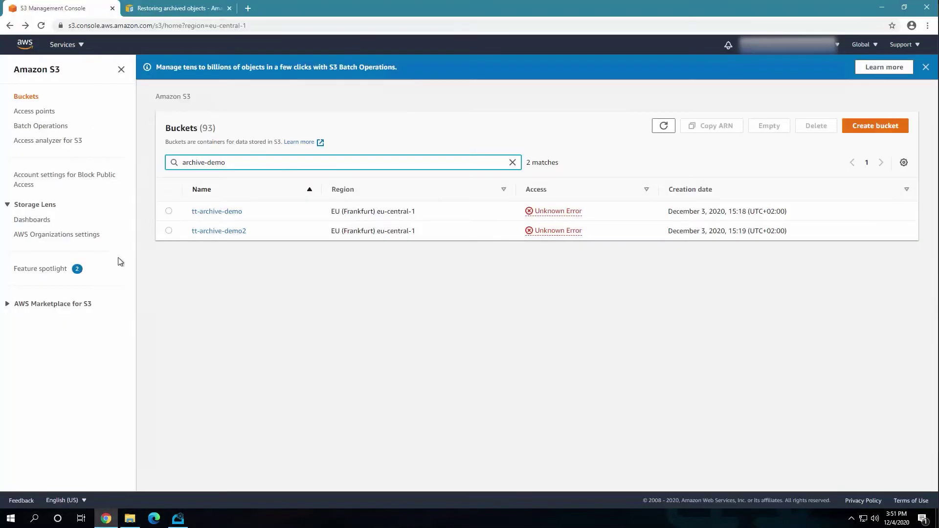
left_click(215, 211)
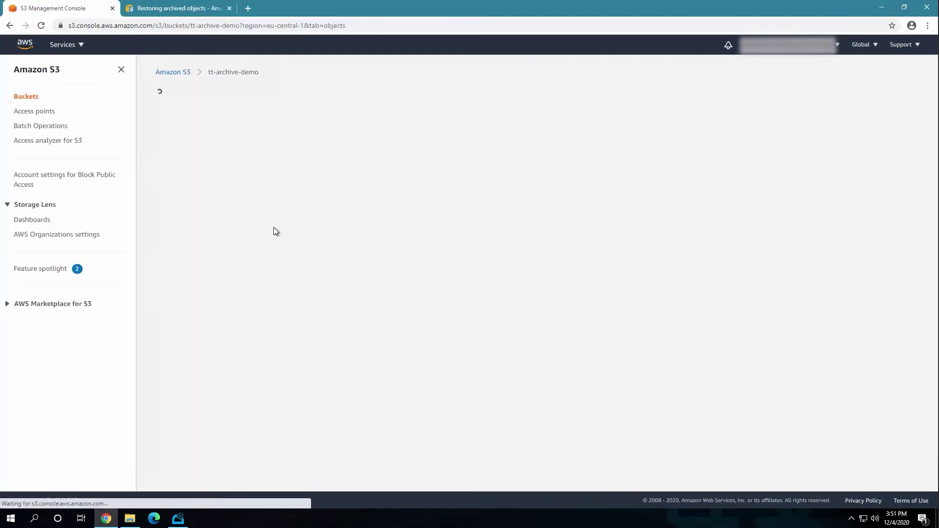
scroll(409, 281, "down", 4)
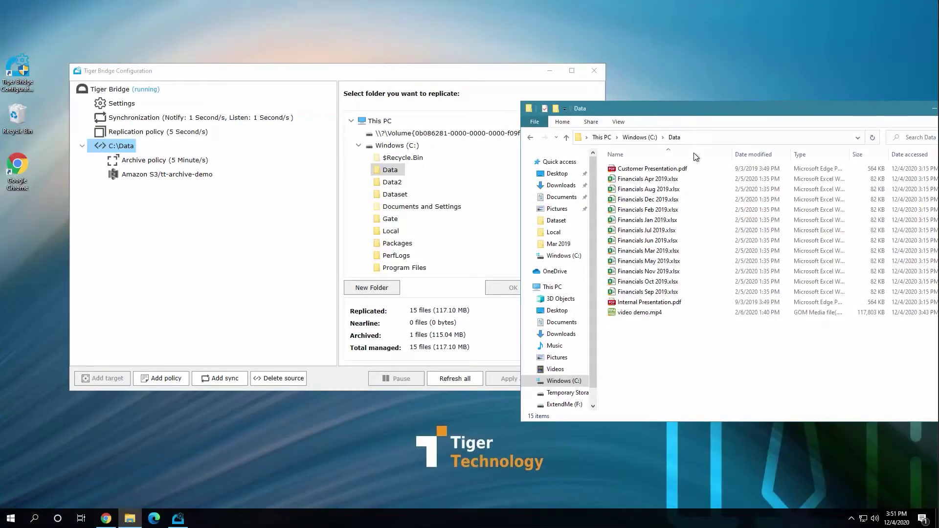
Step: Manually move Financials Mar 2019.xlsx from the Data folder to the archive tier with Tiger Bridge
left_click(663, 252)
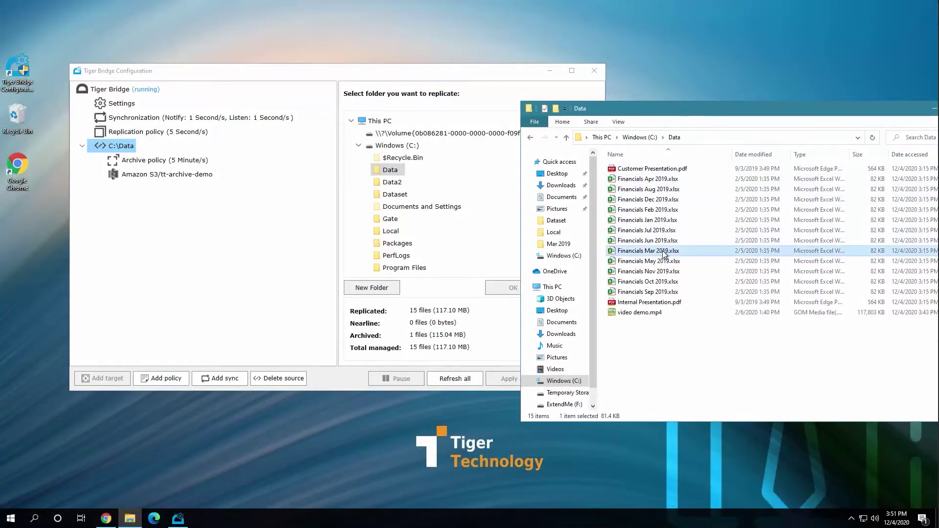
right_click(663, 253)
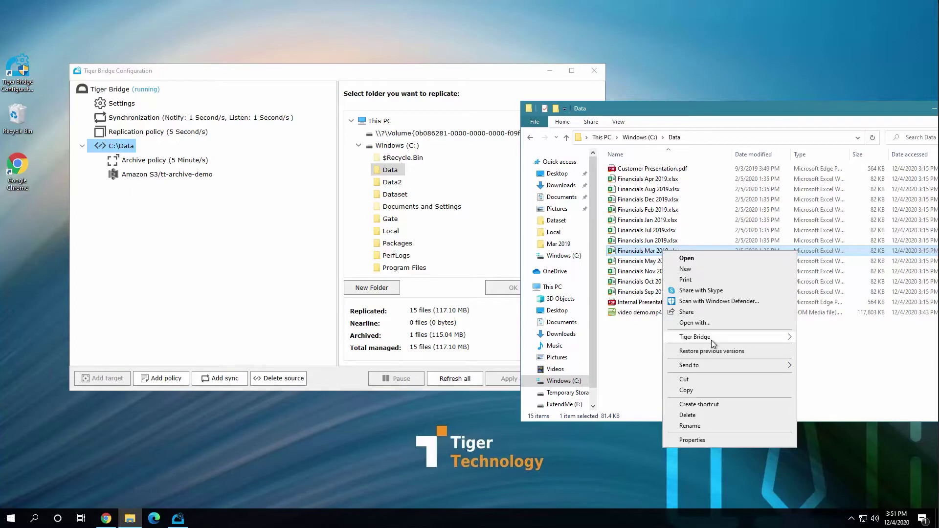
mouse_move(723, 342)
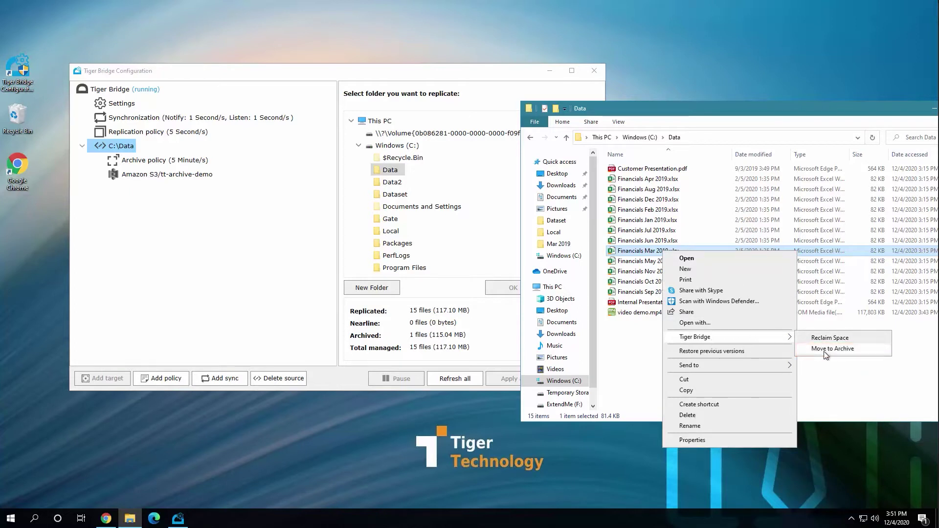
left_click(823, 349)
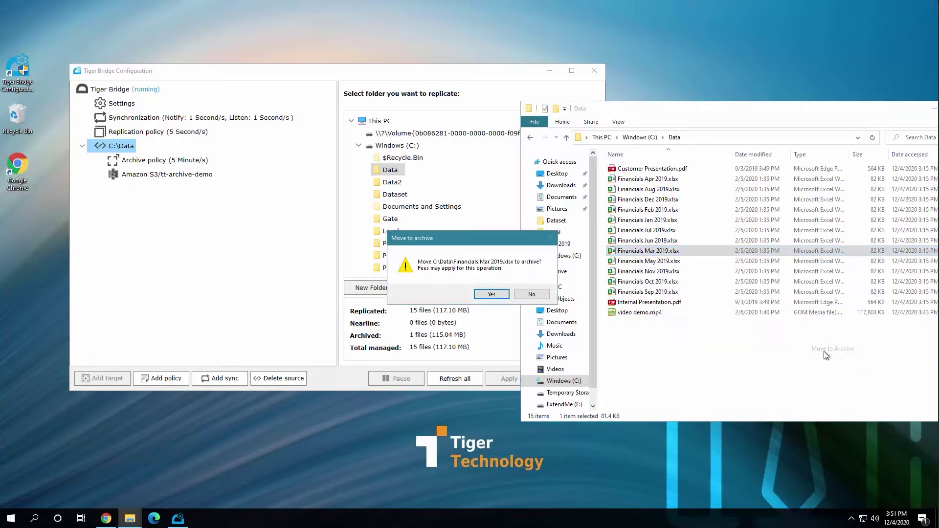
left_click(492, 294)
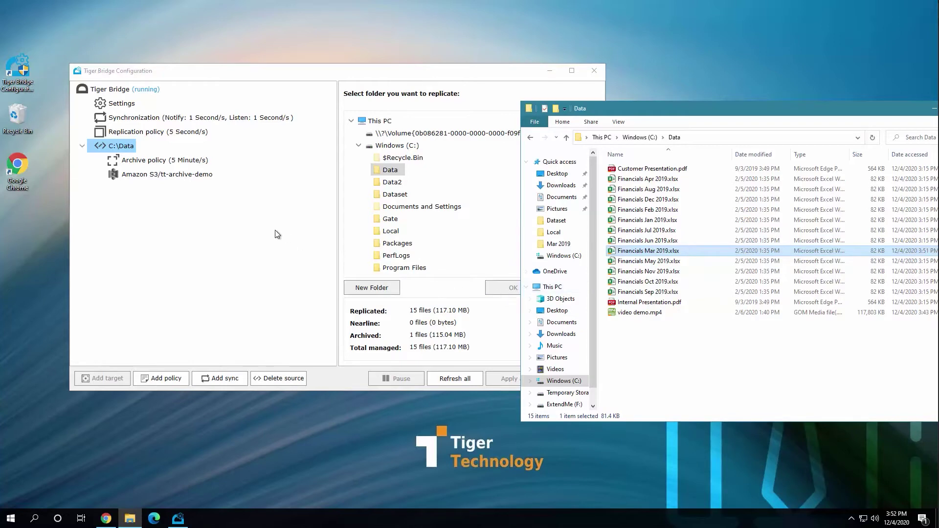
Step: Refresh the configuration again and check the C:\Data source's archived statistics after the manual move to archive
left_click(455, 378)
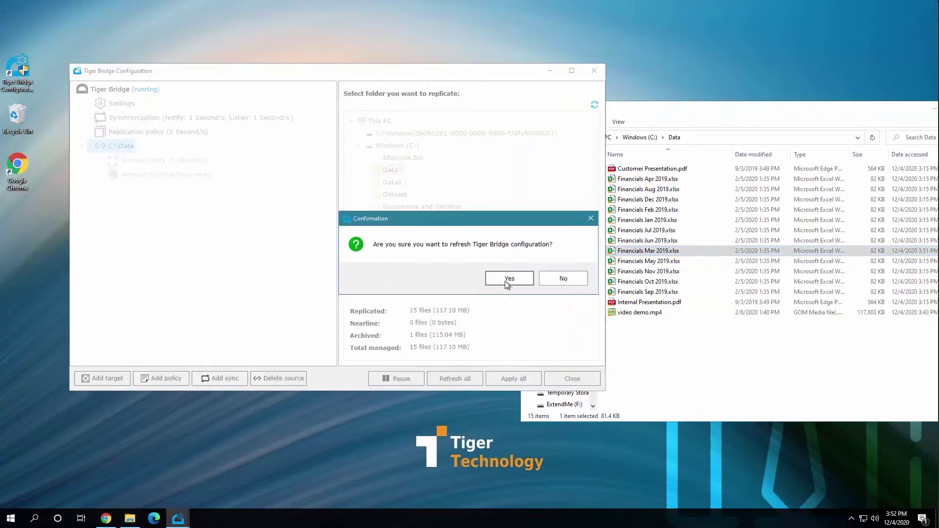
left_click(505, 281)
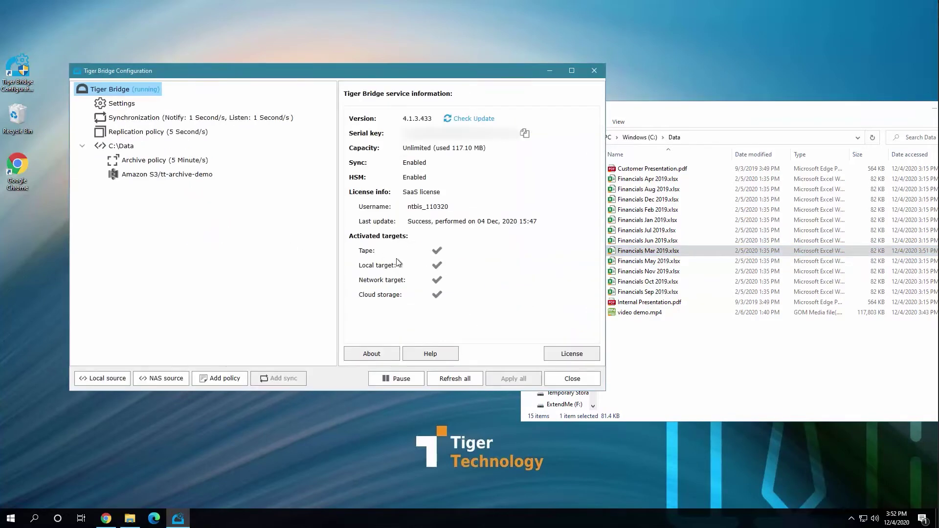
left_click(128, 147)
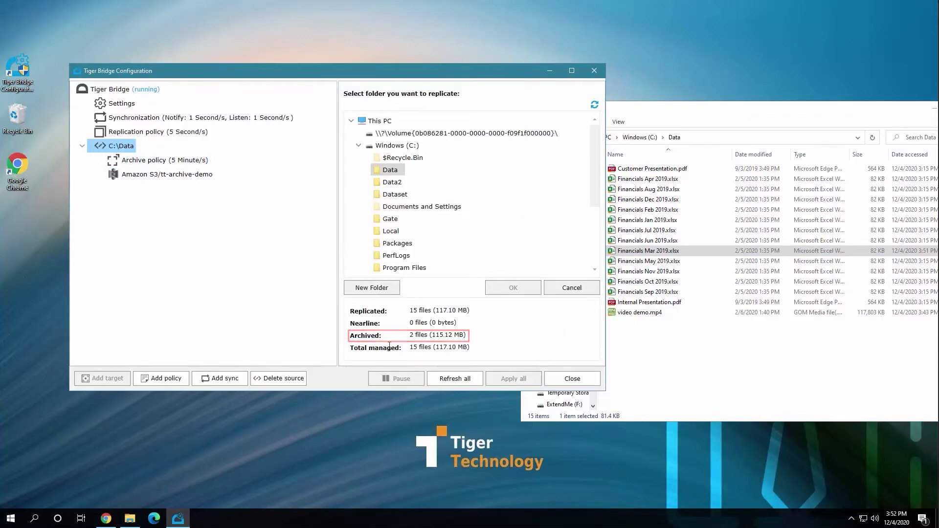
Step: Switch to the S3 console in Chrome, reload the tt-archive-demo bucket and check the storage class of its objects
left_click(106, 518)
key("F5")
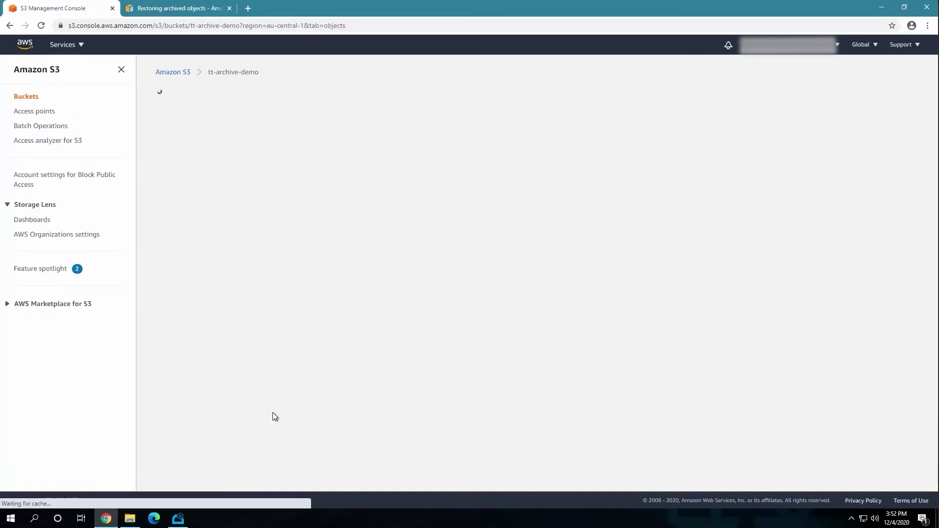
scroll(391, 389, "down", 3)
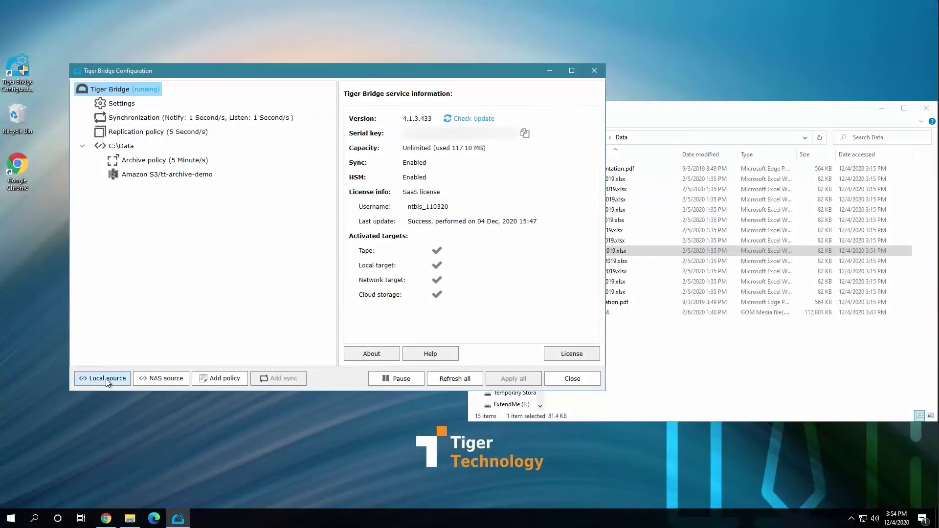
Step: Add the C:\Data2 folder as a new local source in Tiger Bridge Configuration
left_click(105, 378)
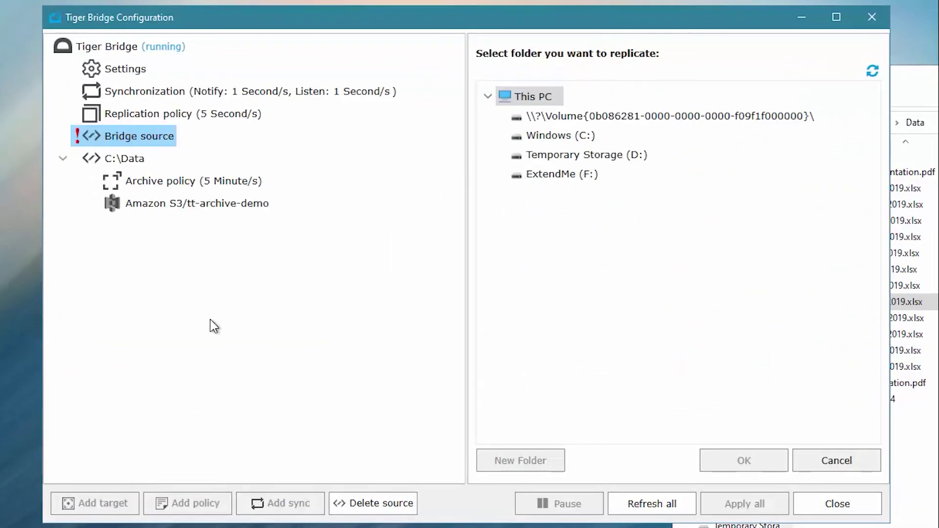
left_click(562, 137)
left_click(554, 194)
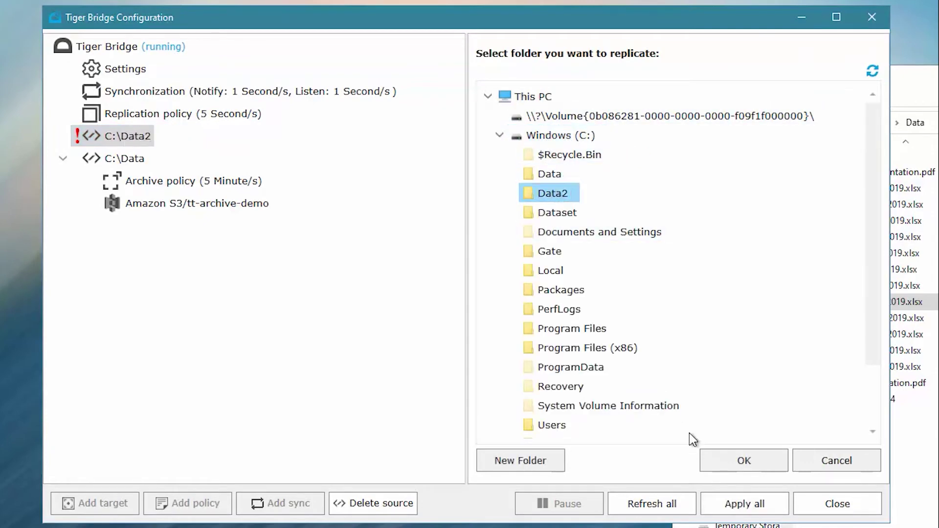
left_click(720, 462)
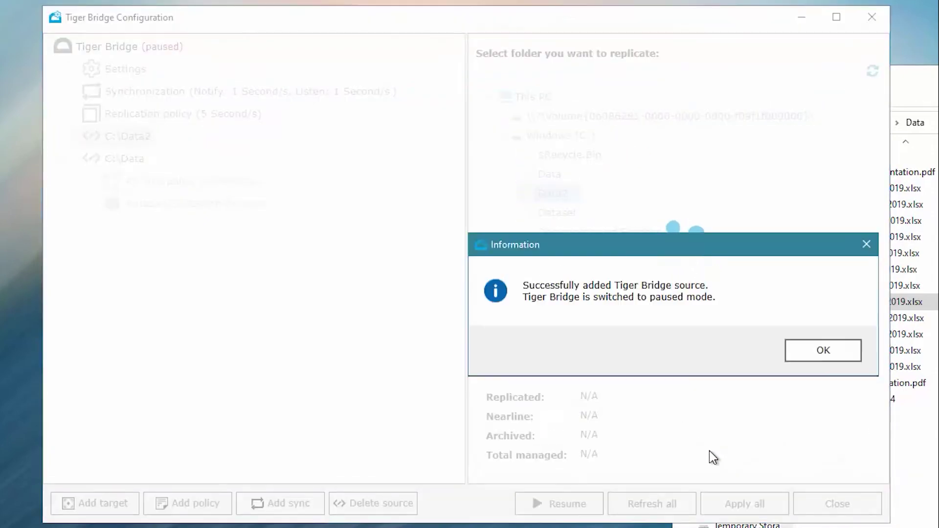
left_click(808, 350)
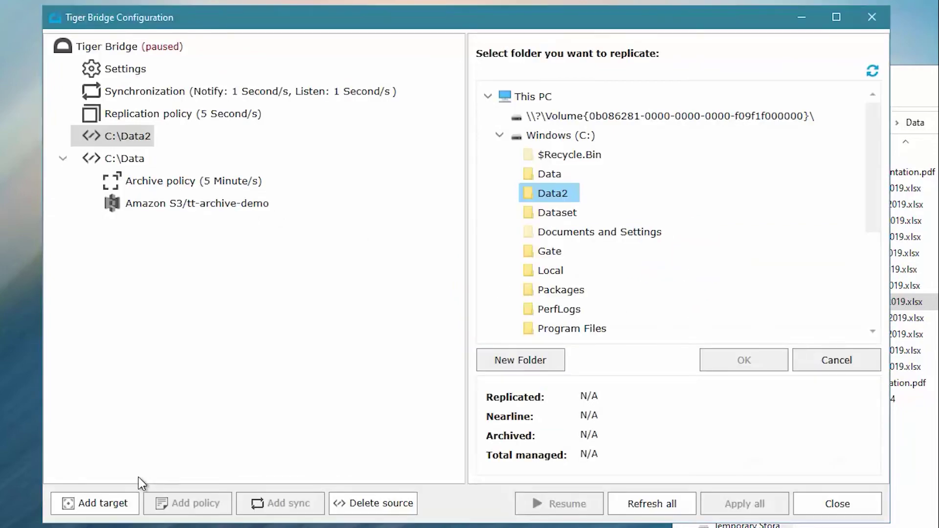
Step: Add an Amazon S3 target to the C:\Data2 source and enter its access key and secret key
left_click(103, 504)
left_click(487, 280)
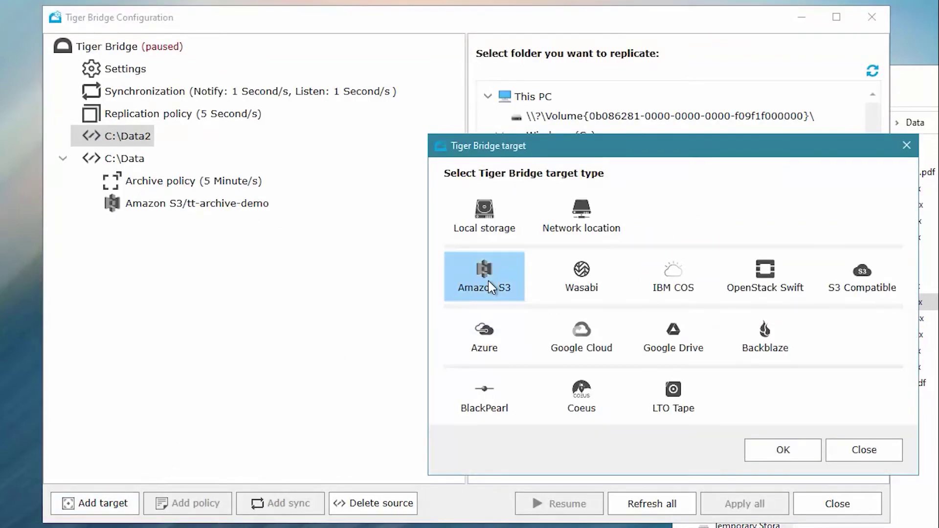
left_click(785, 459)
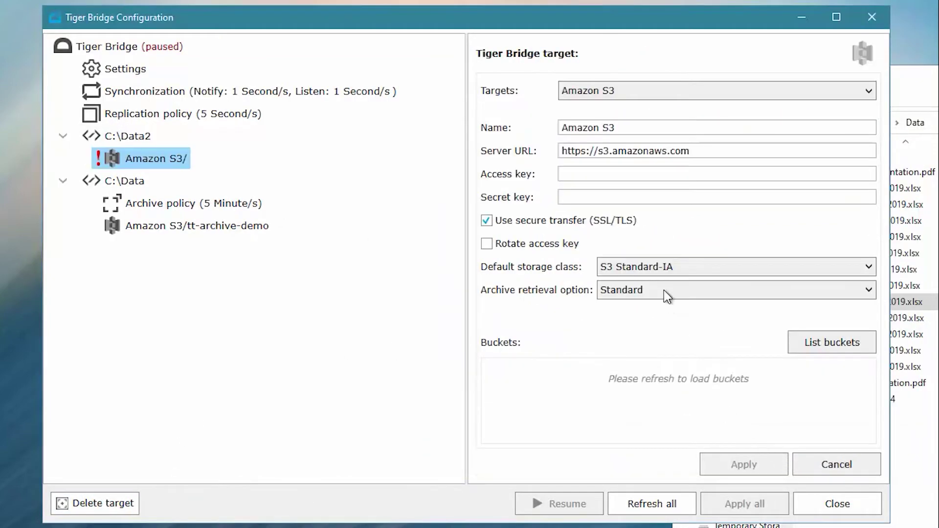
left_click(641, 197)
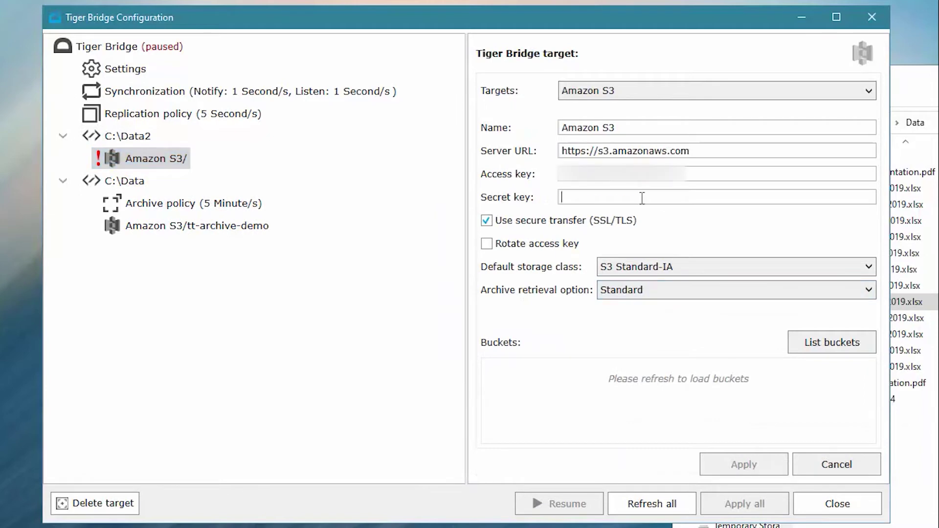
key("ctrl+v")
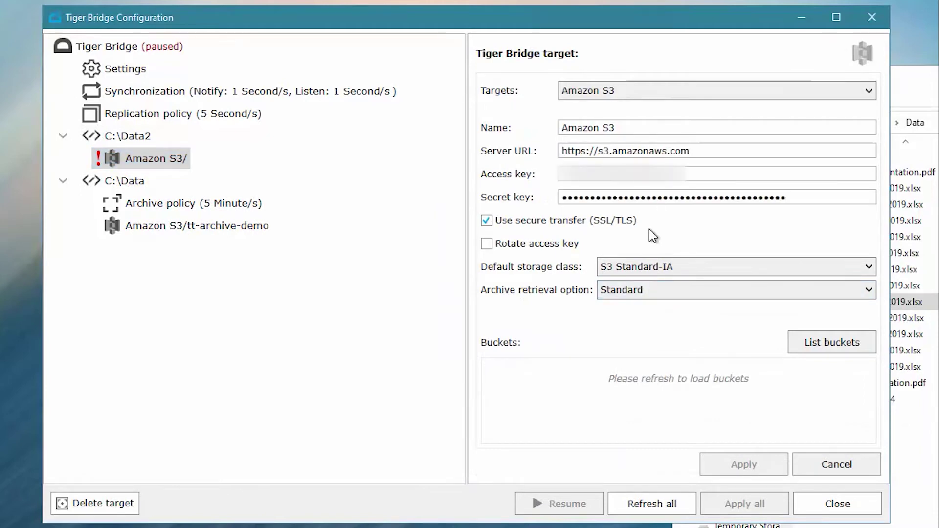
Step: Set the new target's default storage class to S3 Glacier and its archive retrieval option to Expedited
left_click(655, 269)
left_click(661, 342)
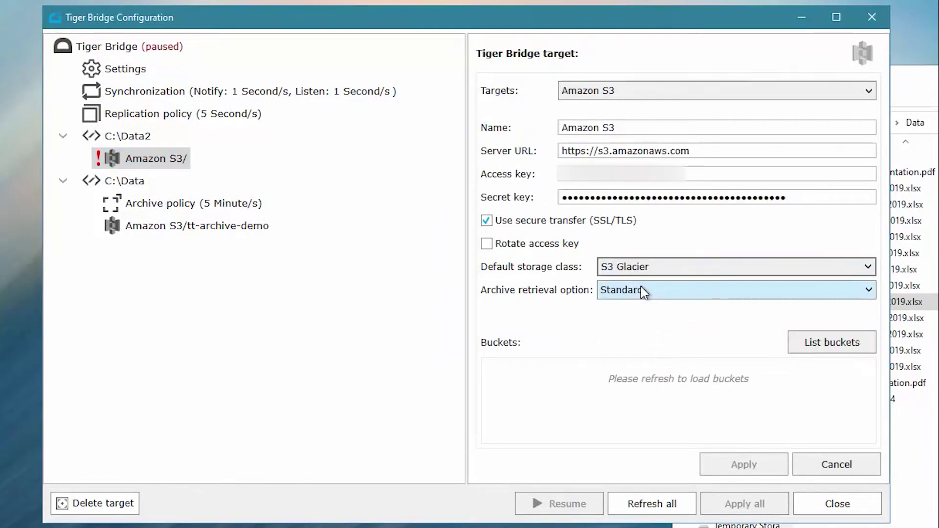
left_click(646, 289)
left_click(637, 335)
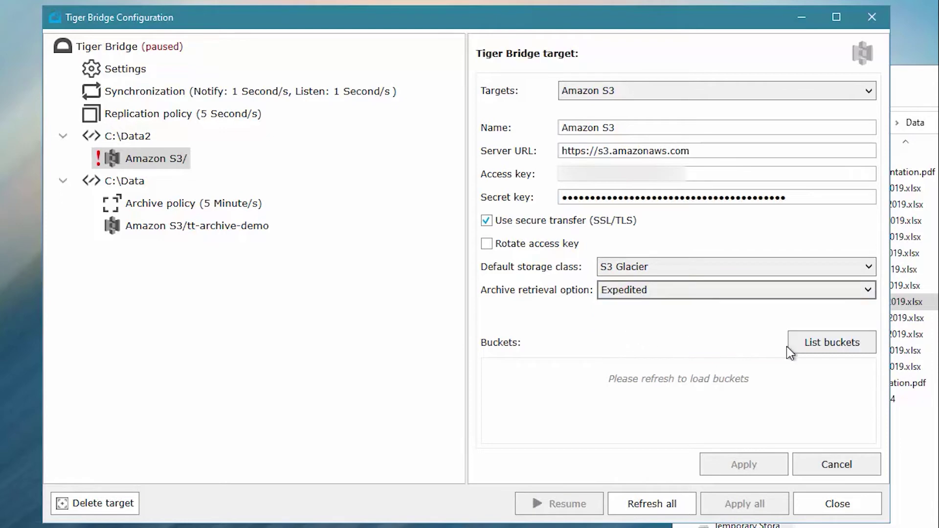
Step: Assign the tt-archive-demo2 bucket to the C:\Data2 source's Amazon S3 target and resume Tiger Bridge
left_click(790, 346)
left_click(709, 387)
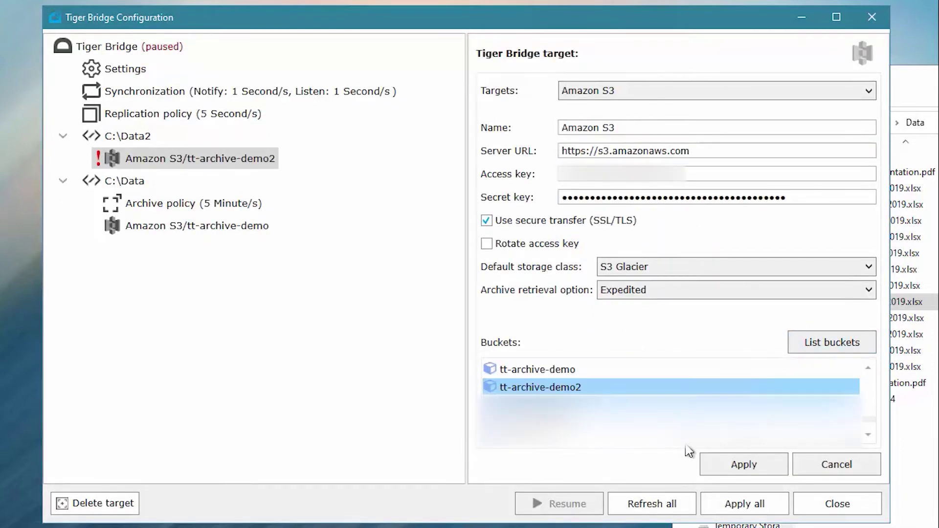
left_click(718, 465)
left_click(863, 463)
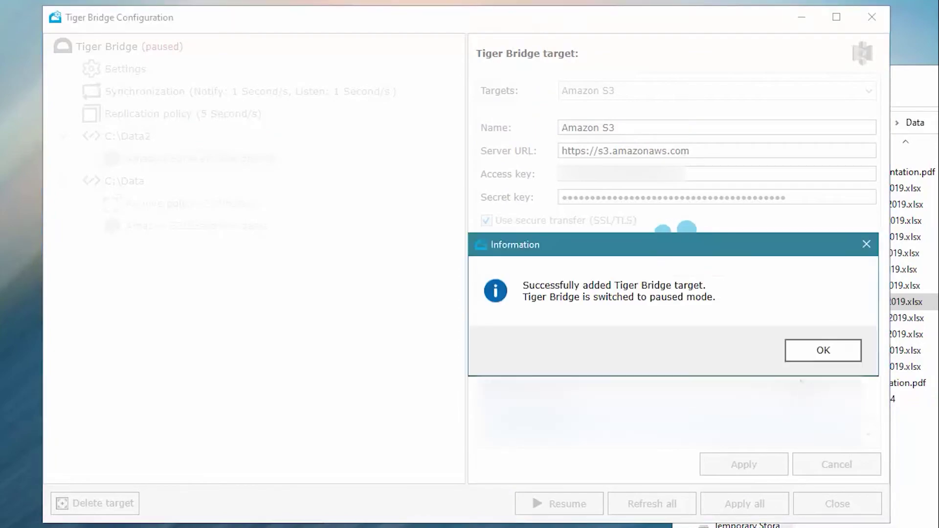
left_click(824, 356)
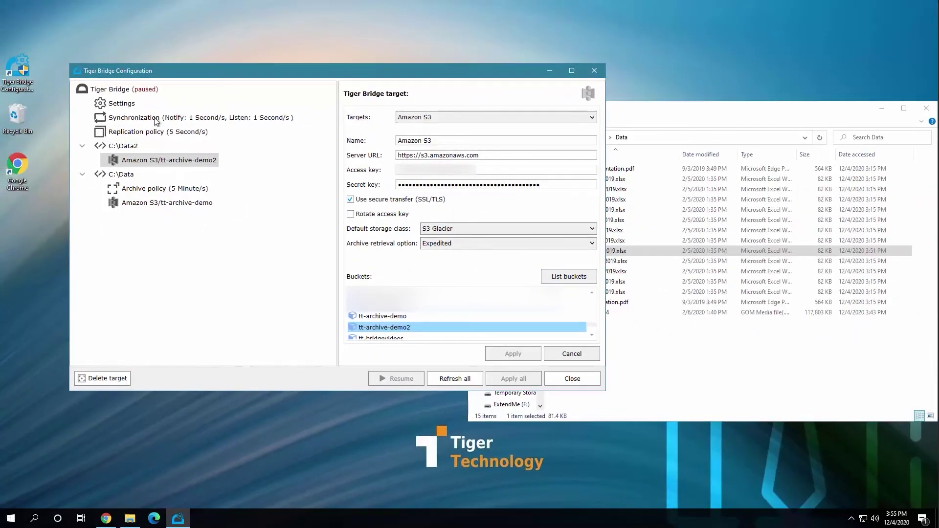
left_click(139, 91)
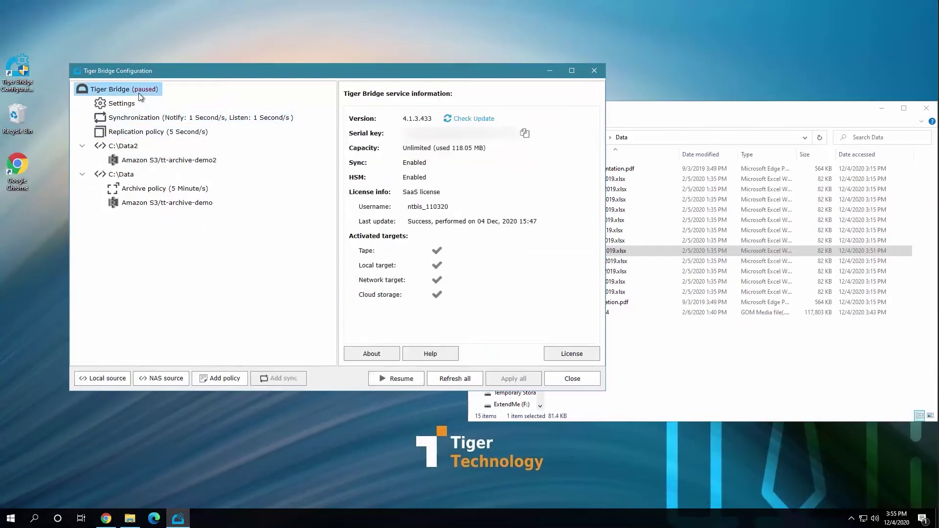
left_click(390, 379)
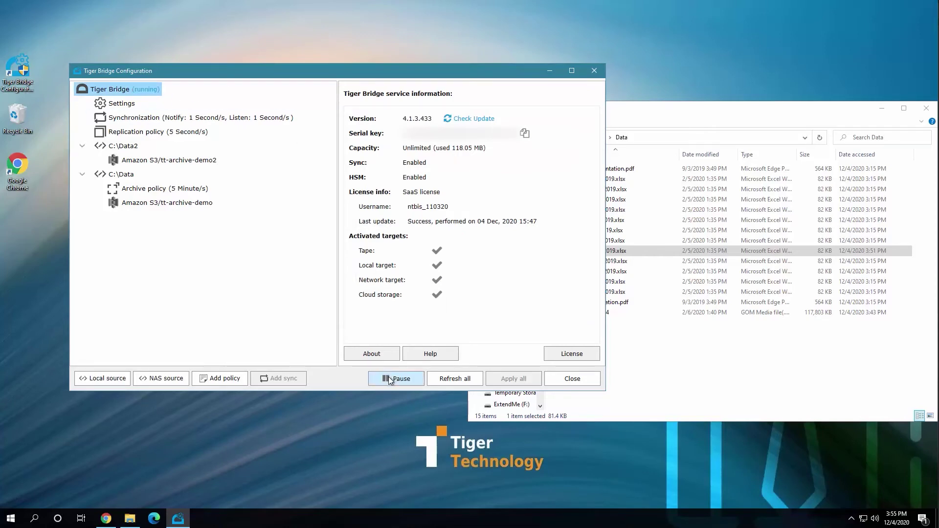
Step: Switch to File Explorer and open the C:\Data2 folder to view its files
left_click(630, 111)
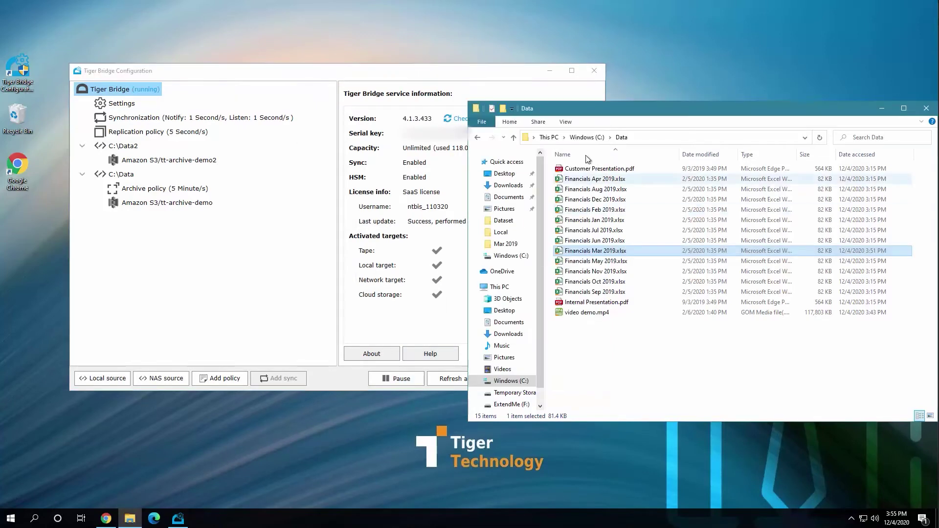
left_click(588, 137)
double_click(580, 179)
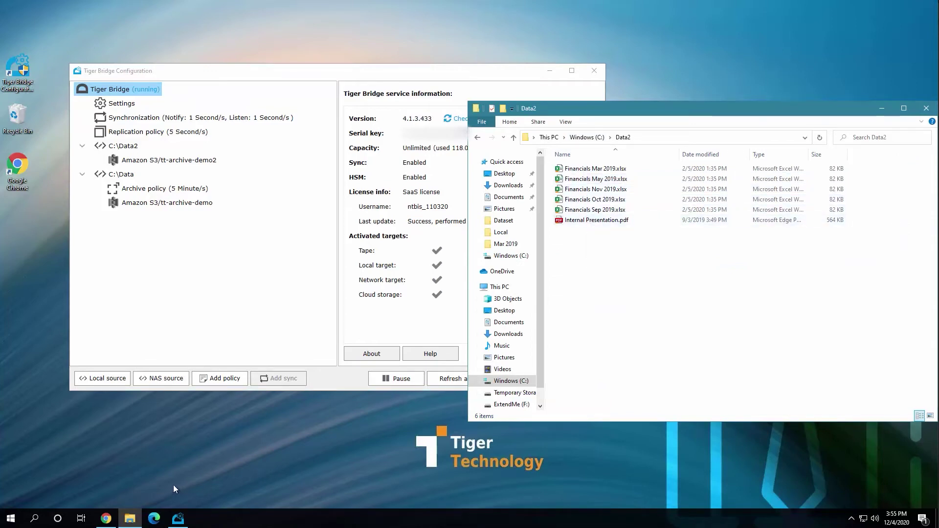
Step: Switch to the S3 console in Chrome and check the storage class of the objects in the tt-archive-demo2 bucket
left_click(106, 518)
key("alt+Left")
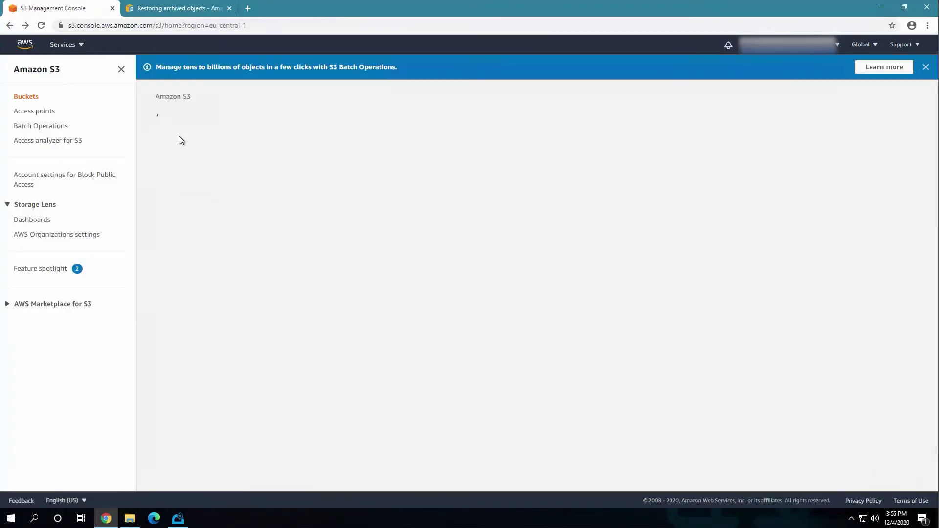
left_click(231, 234)
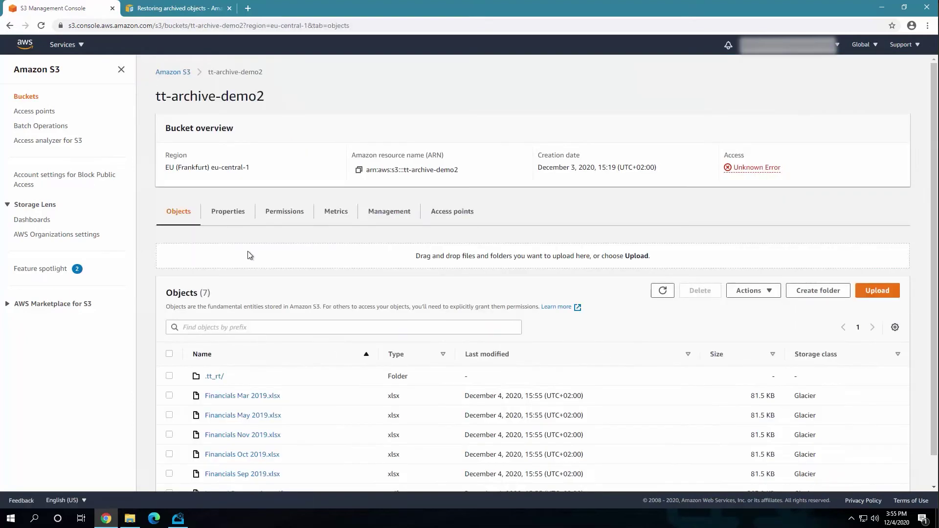
scroll(252, 274, "down", 1)
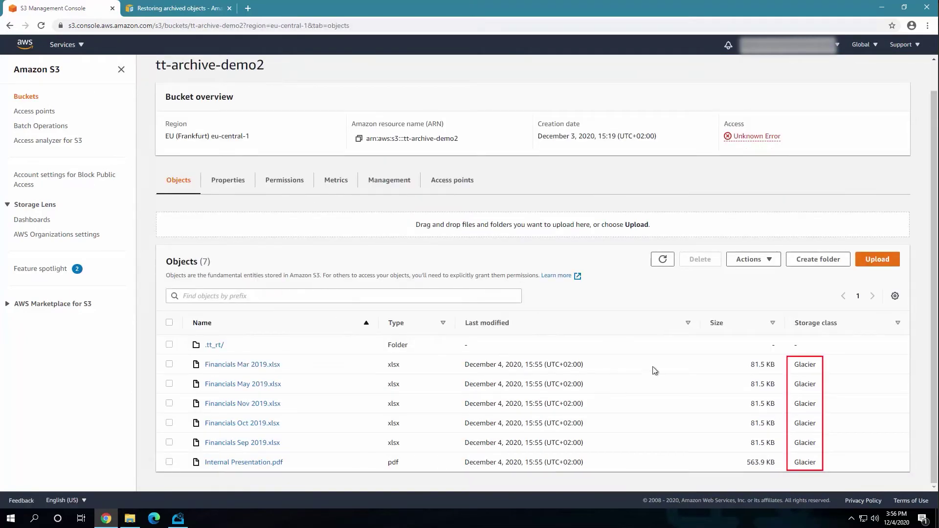